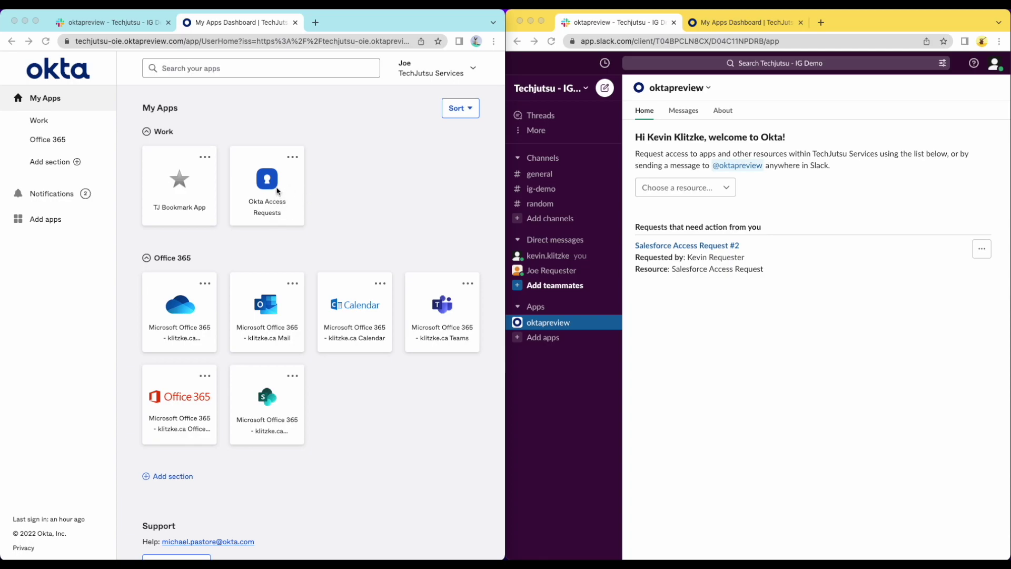
# - View the Salesforce Request form in the Okta Access Requests catalog and close it without submitting
pyautogui.click(267, 192)
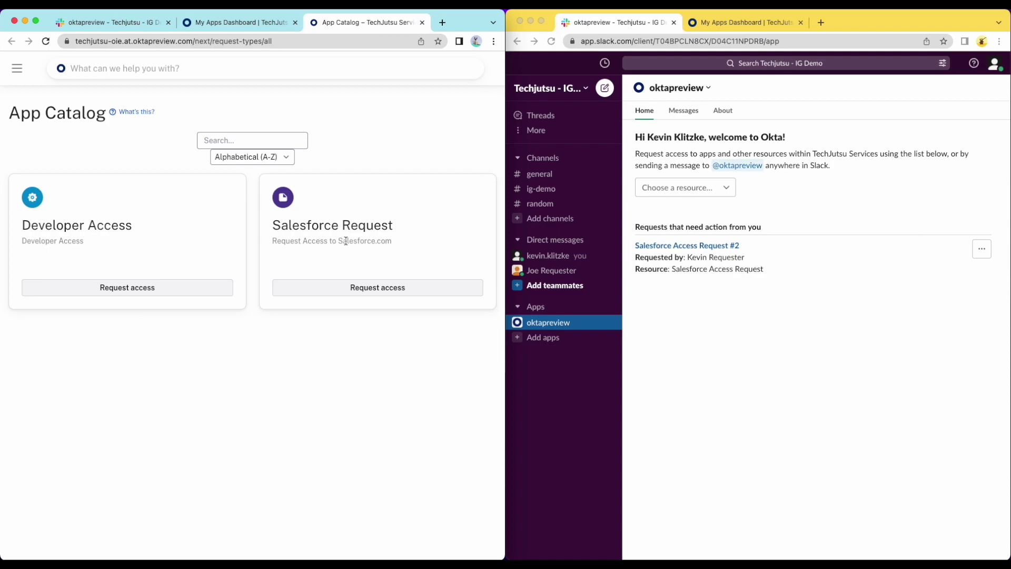
pyautogui.click(370, 287)
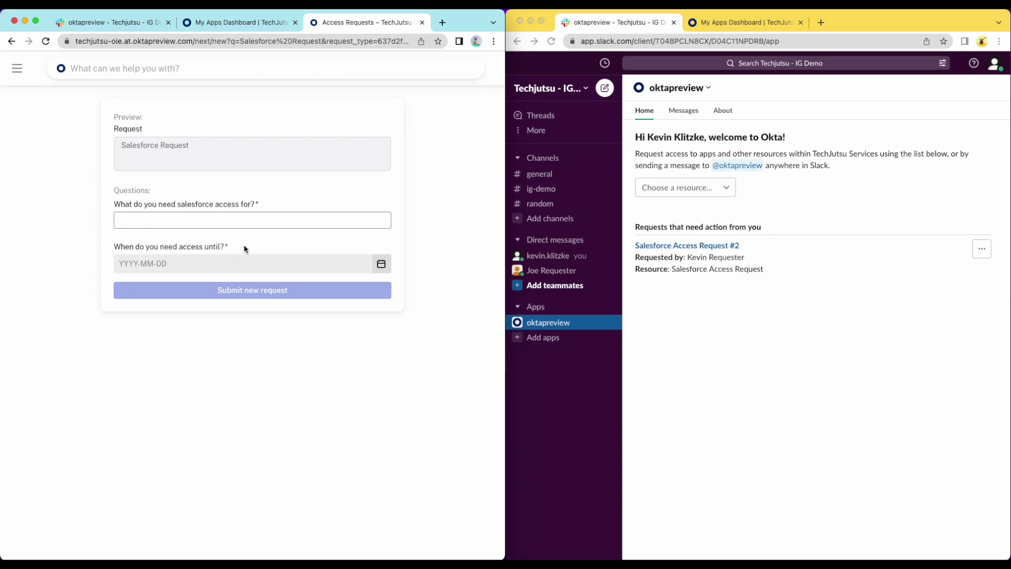
pyautogui.click(423, 23)
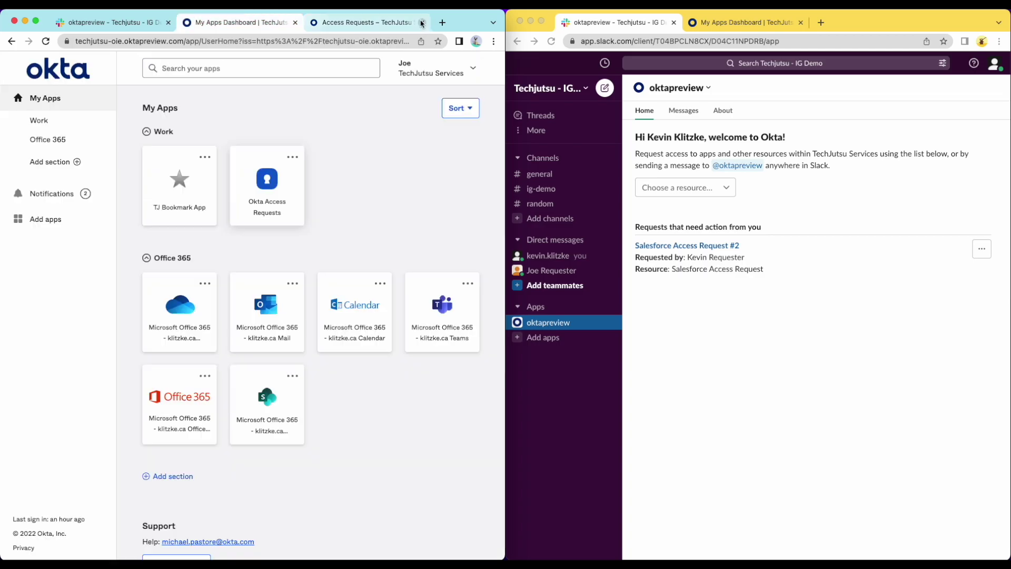
# - Switch to the requester's Slack and view the resources that can be requested from the oktapreview app's home page
pyautogui.click(121, 25)
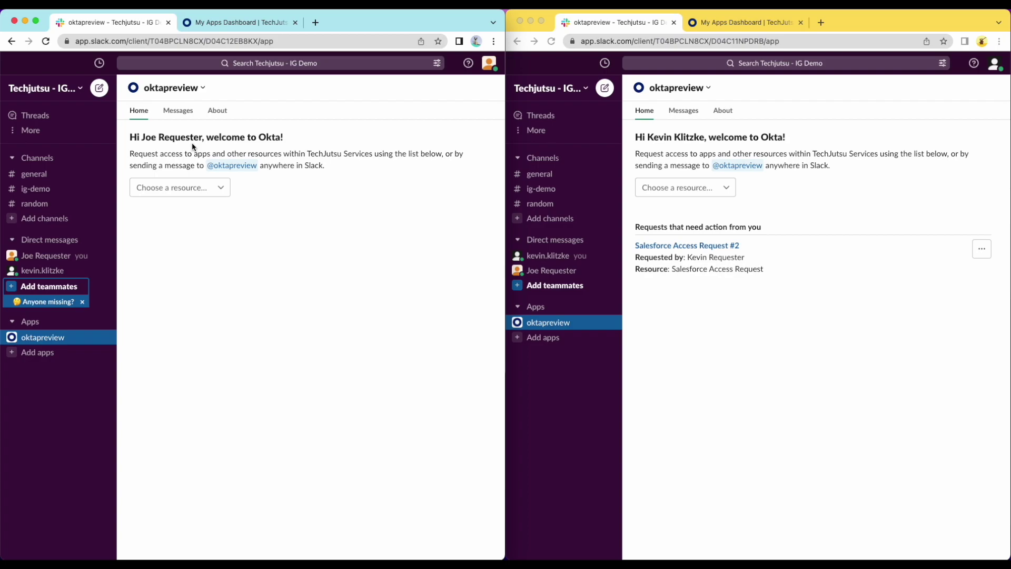
pyautogui.click(184, 186)
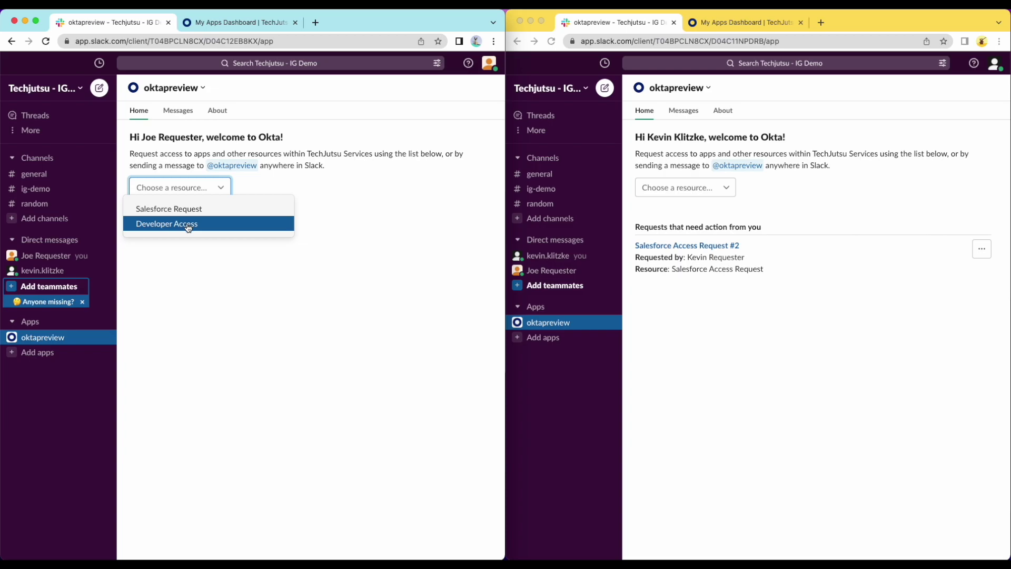
pyautogui.press('Escape')
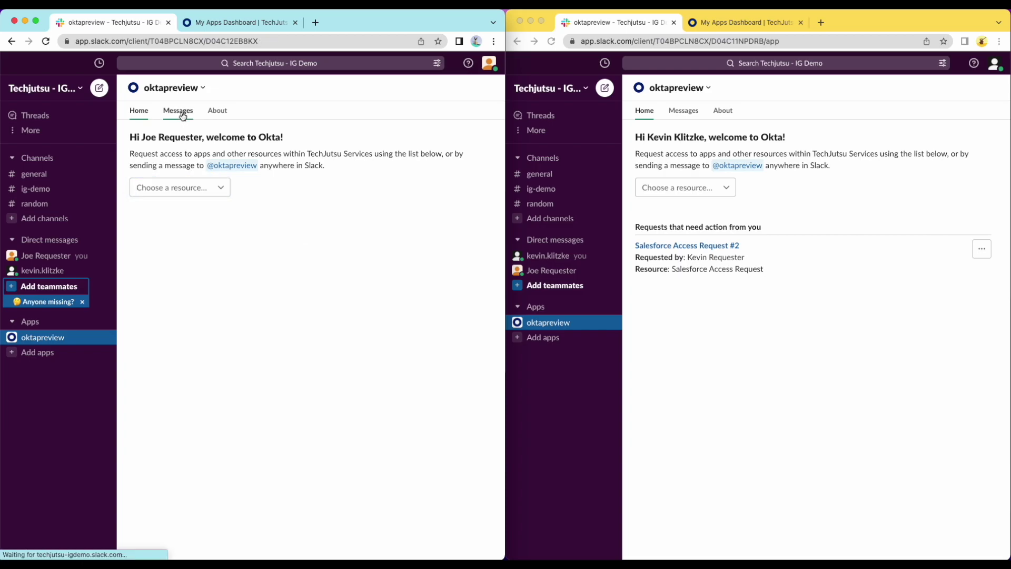
pyautogui.click(178, 112)
pyautogui.click(184, 516)
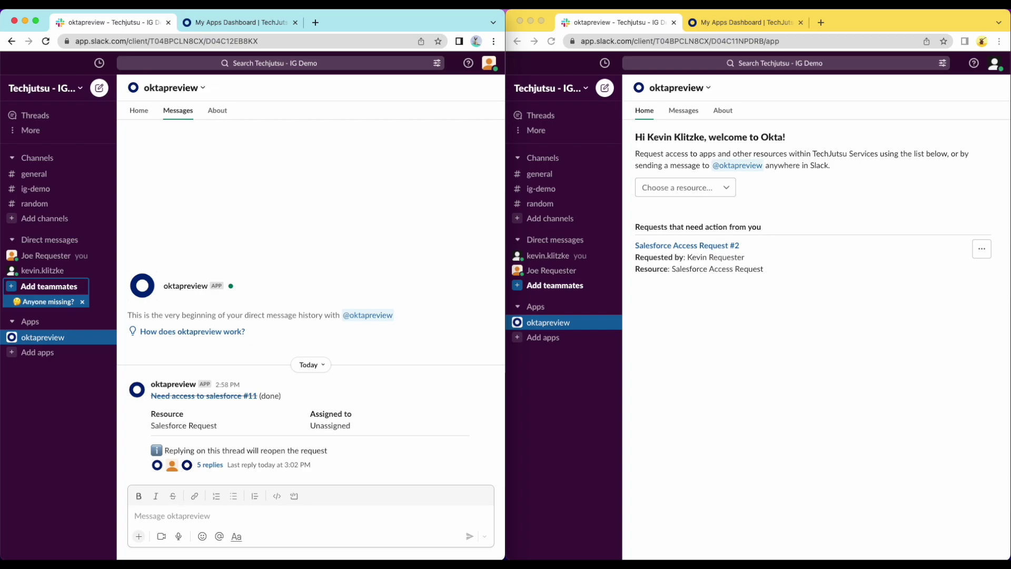
pyautogui.write('@okta')
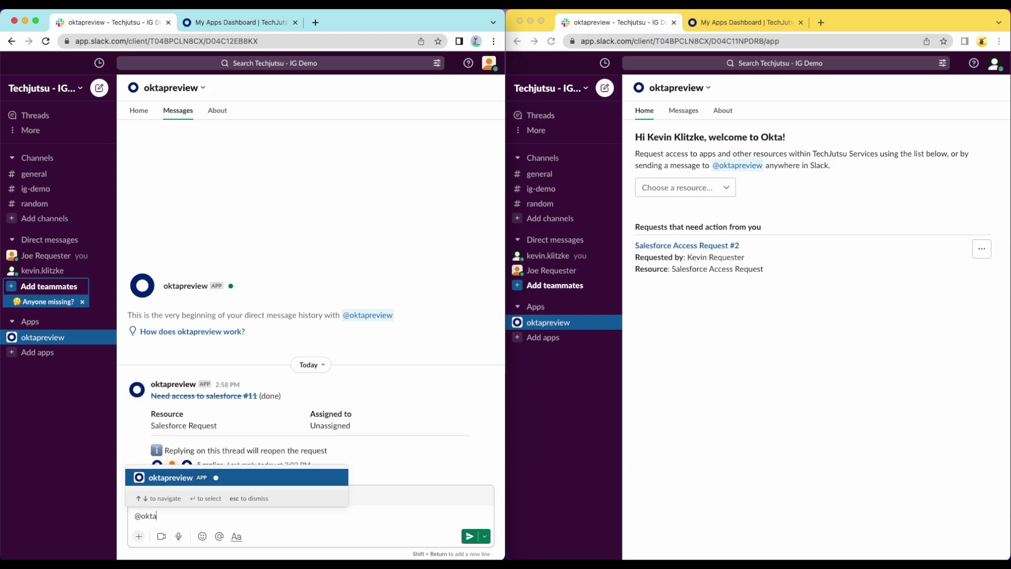
pyautogui.write('preview Need access ')
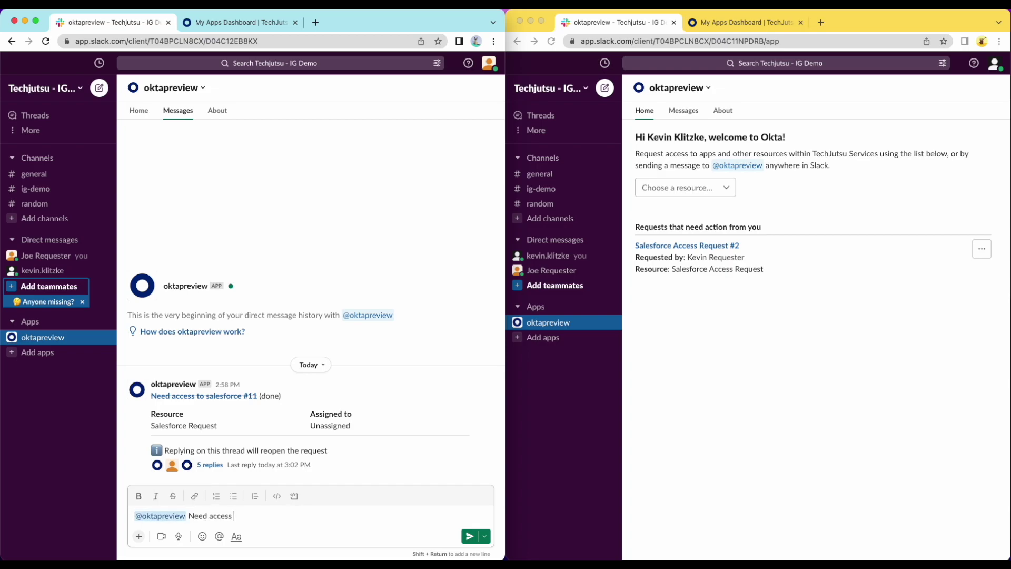
pyautogui.write('to salesforce')
pyautogui.press('Return')
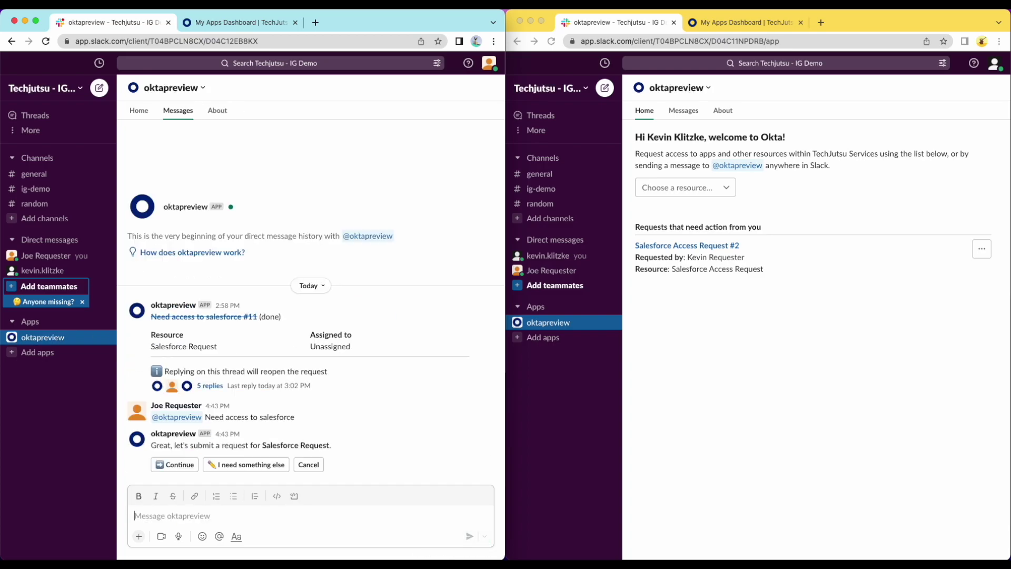
# - Continue the Salesforce Request and submit it with the reason "Need to lookup some sales figures." and access until November 25th, 2022
pyautogui.click(181, 466)
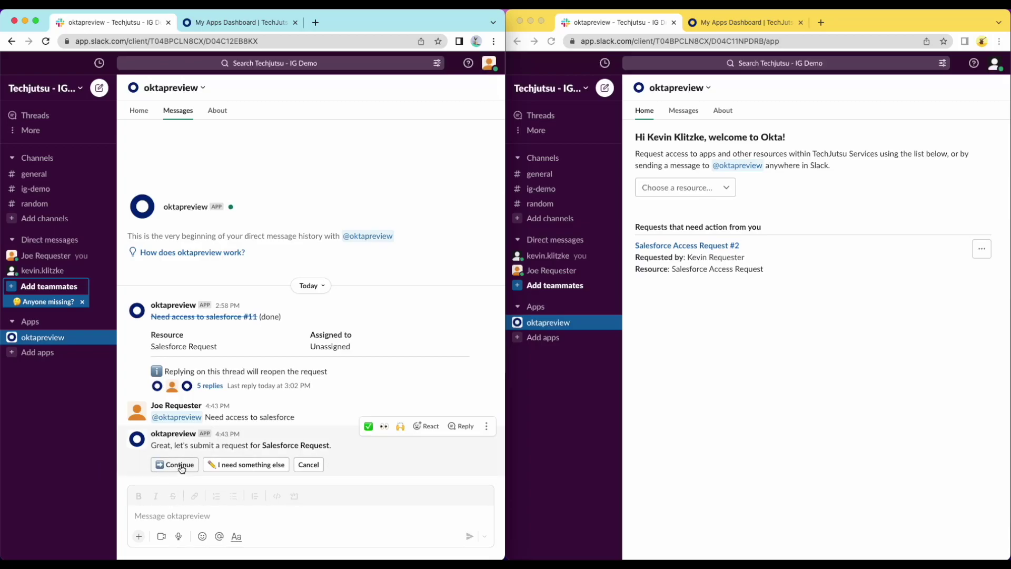
pyautogui.write('Need to')
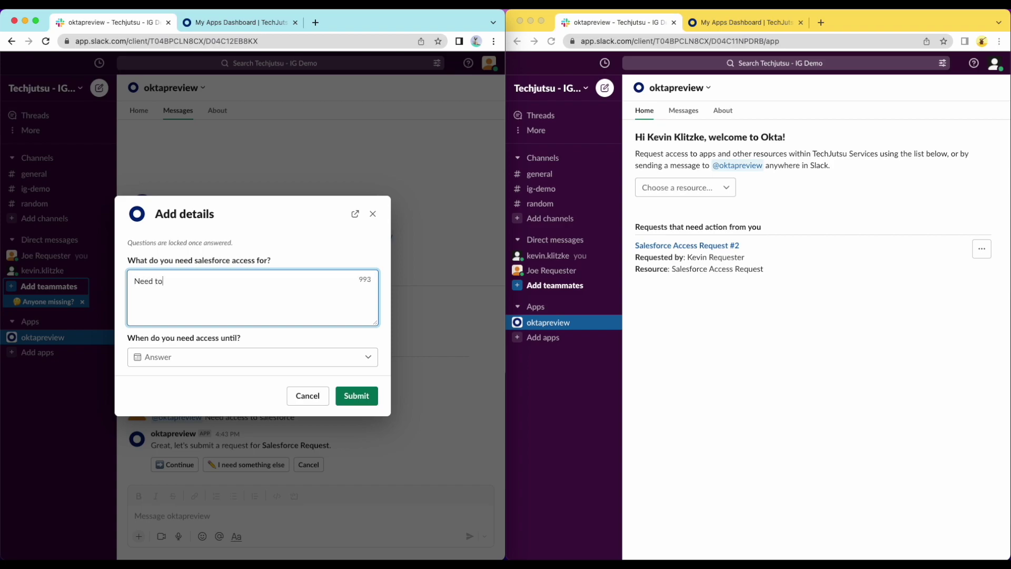
pyautogui.write(' lookup some sales figures.')
pyautogui.click(174, 356)
pyautogui.click(333, 491)
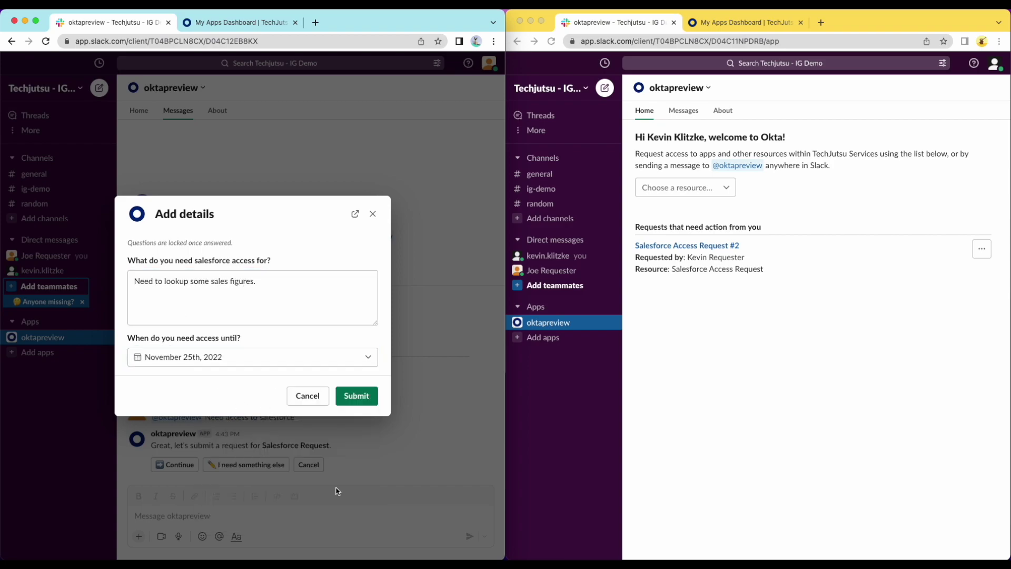
pyautogui.click(356, 399)
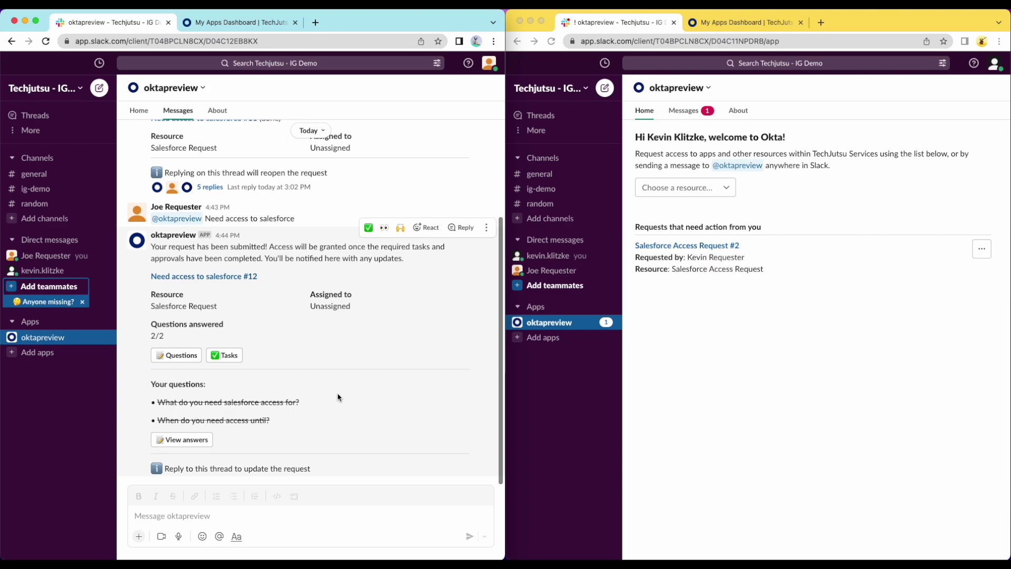
# - In the approver's Slack, view the oktapreview messages and review the answers given in the new Salesforce request
pyautogui.click(691, 110)
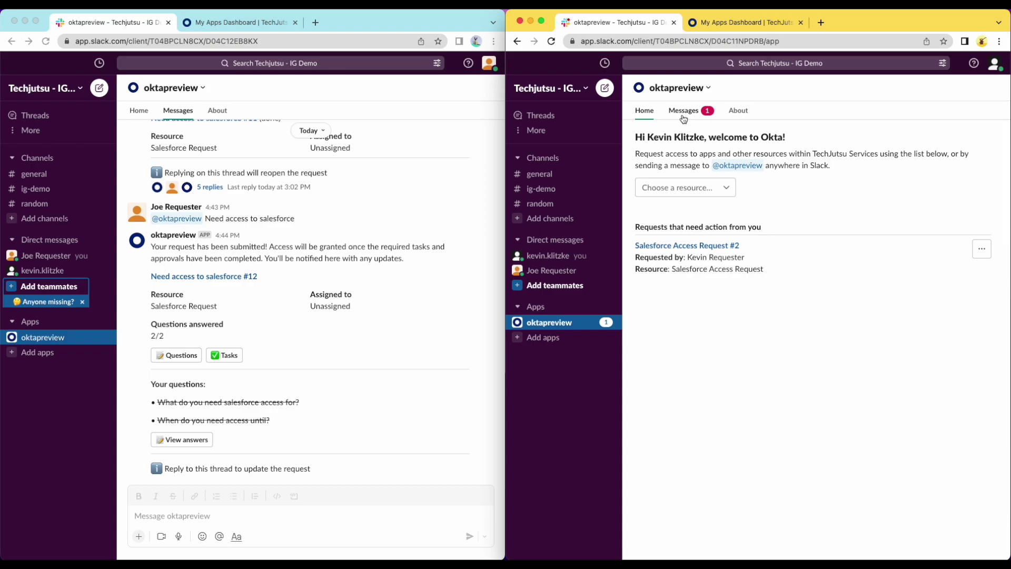
pyautogui.click(683, 117)
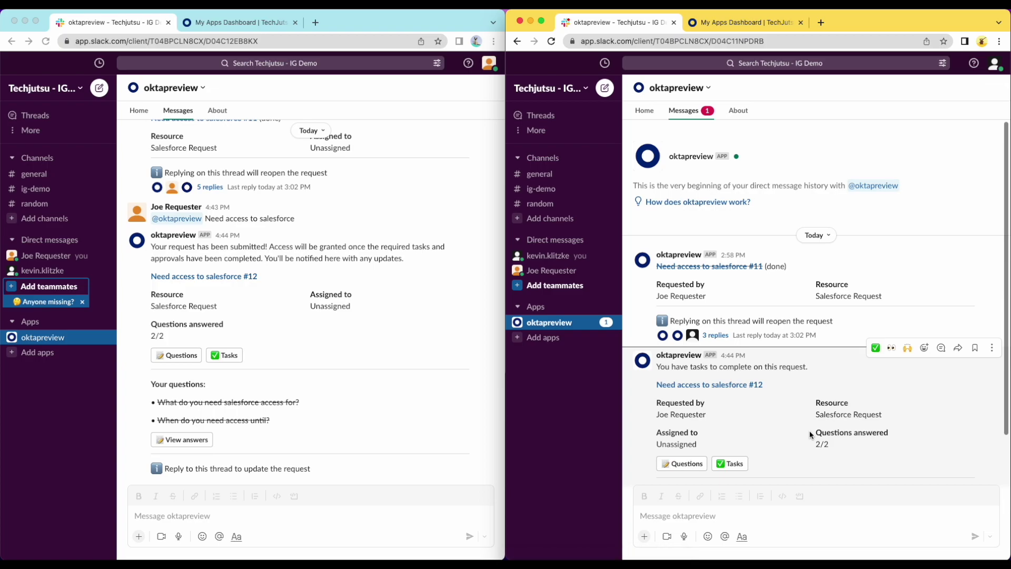
pyautogui.click(694, 465)
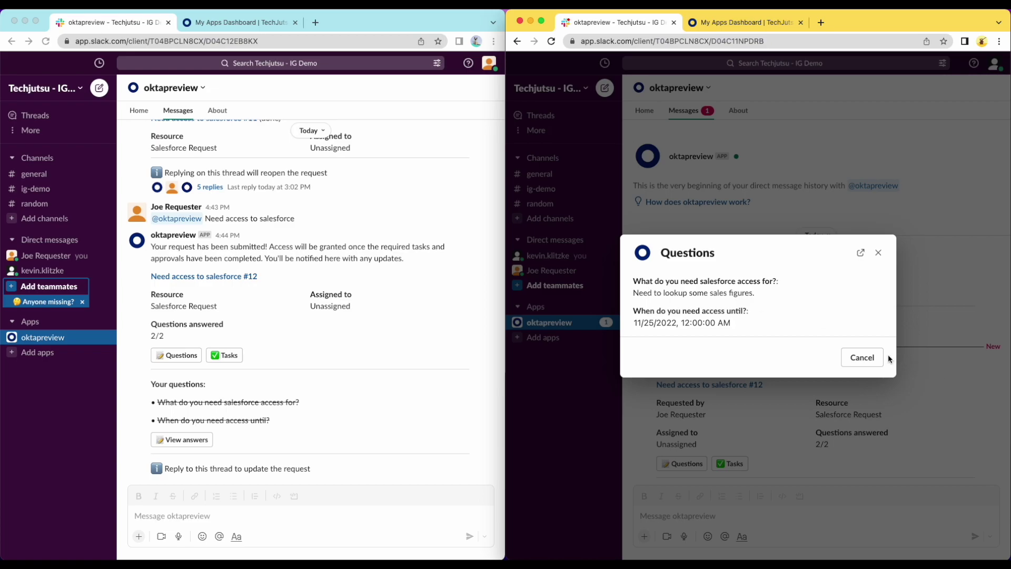
pyautogui.click(862, 357)
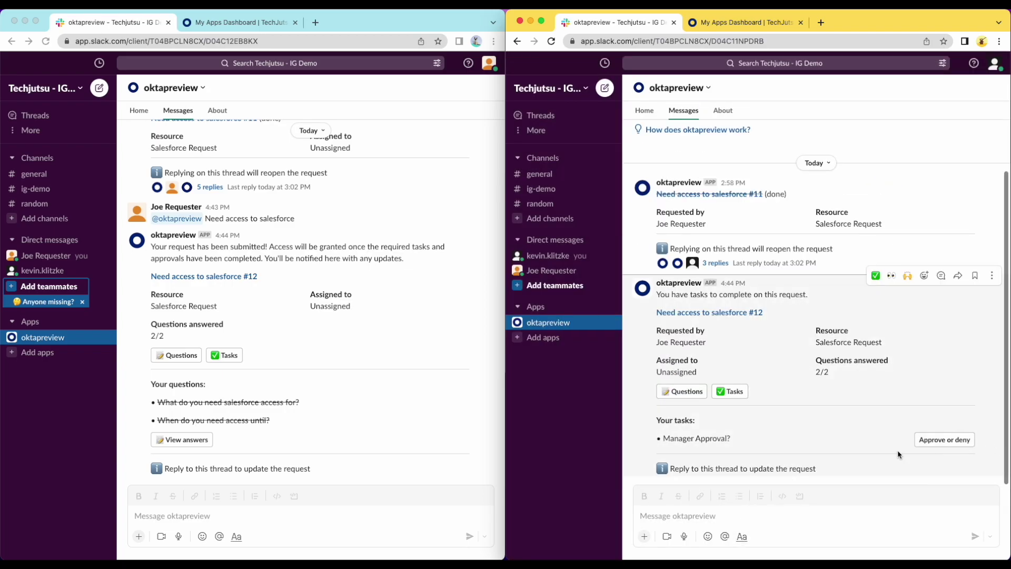
# - Reply in the thread of the approver's new Salesforce request with "What account do you need the sales figures on?"
pyautogui.click(943, 276)
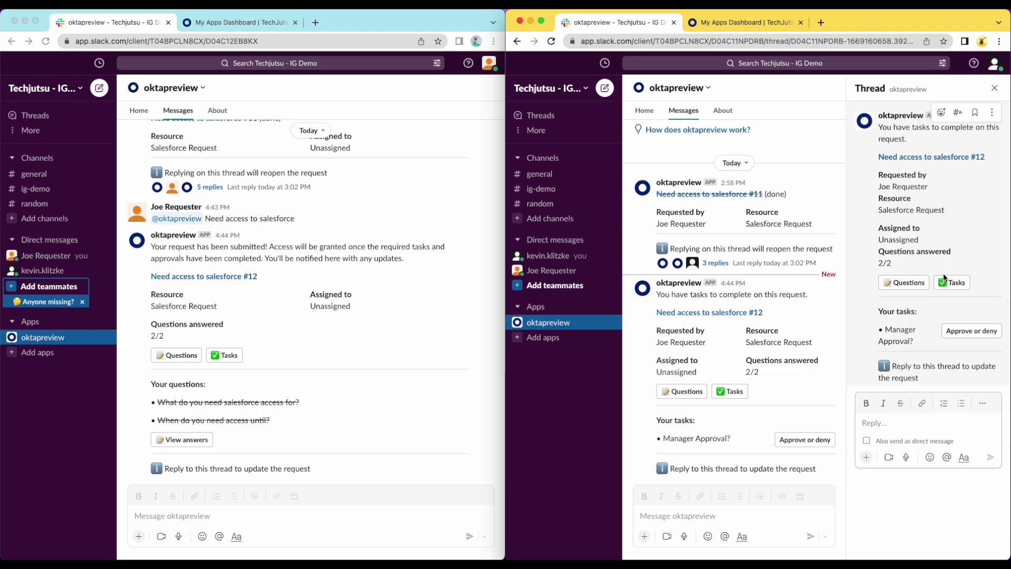
pyautogui.write('What account do you need the sales figures on?')
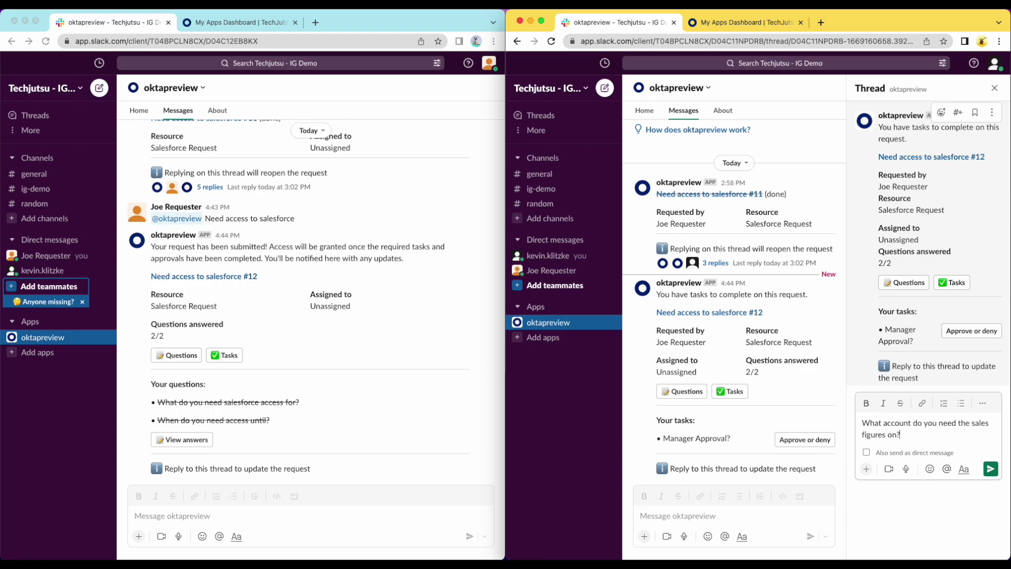
pyautogui.press('Return')
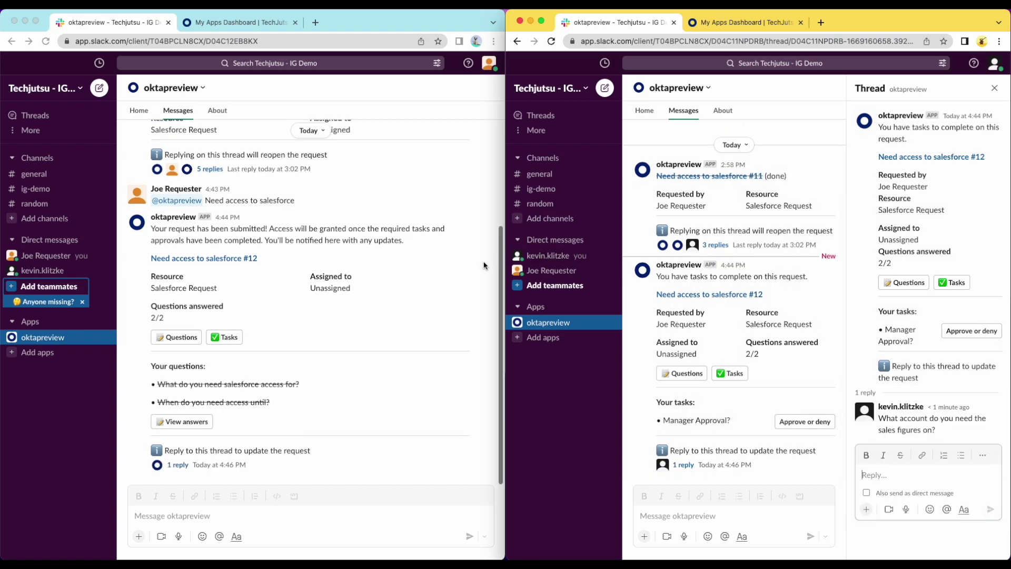
# - As the requester, open the request in Okta from the Slack thread and reply "I need the sales projections for Acme Inc. for the next quarter."
pyautogui.click(178, 465)
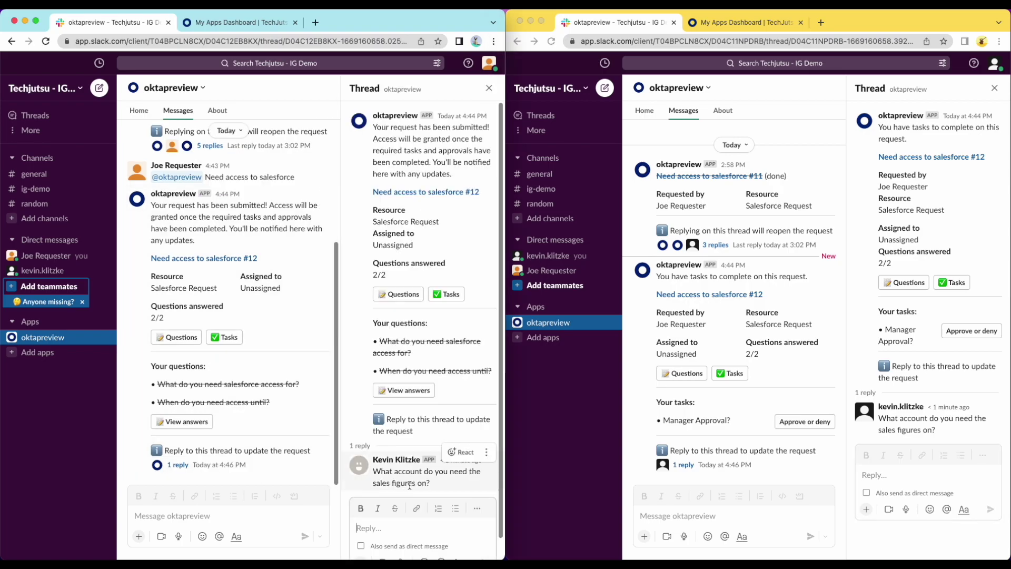
pyautogui.click(210, 258)
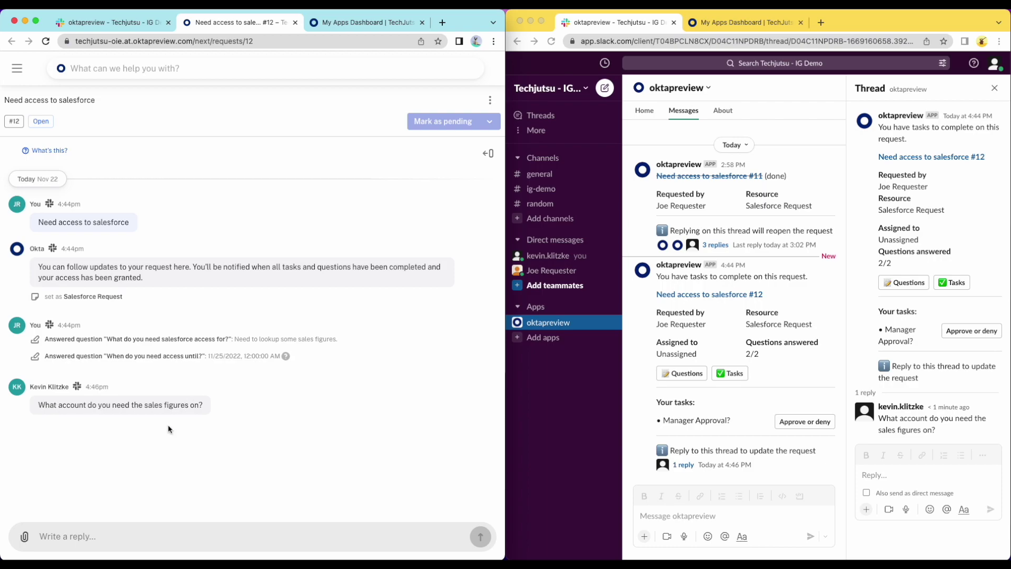
pyautogui.click(75, 539)
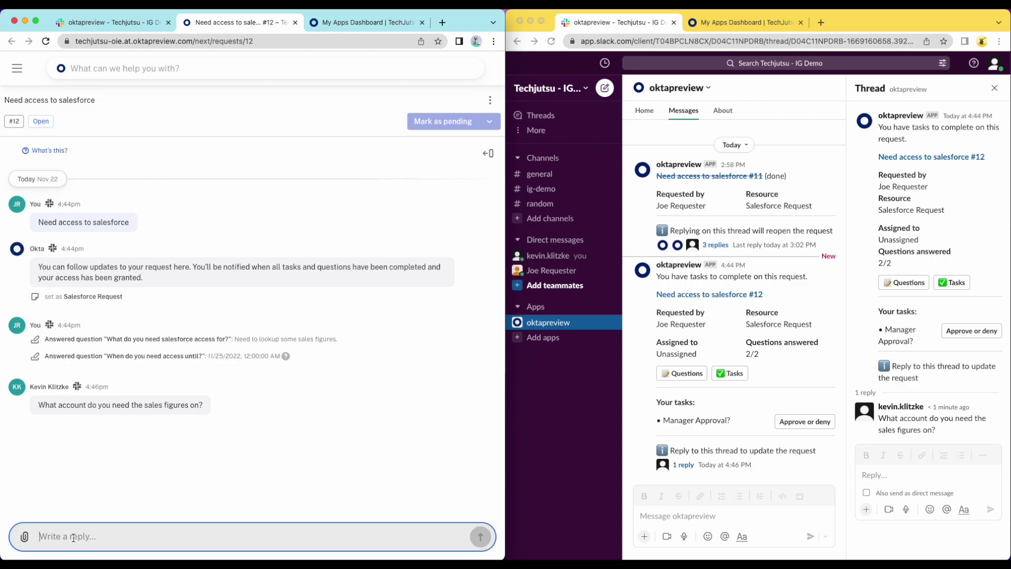
pyautogui.write('I need the sales projecti')
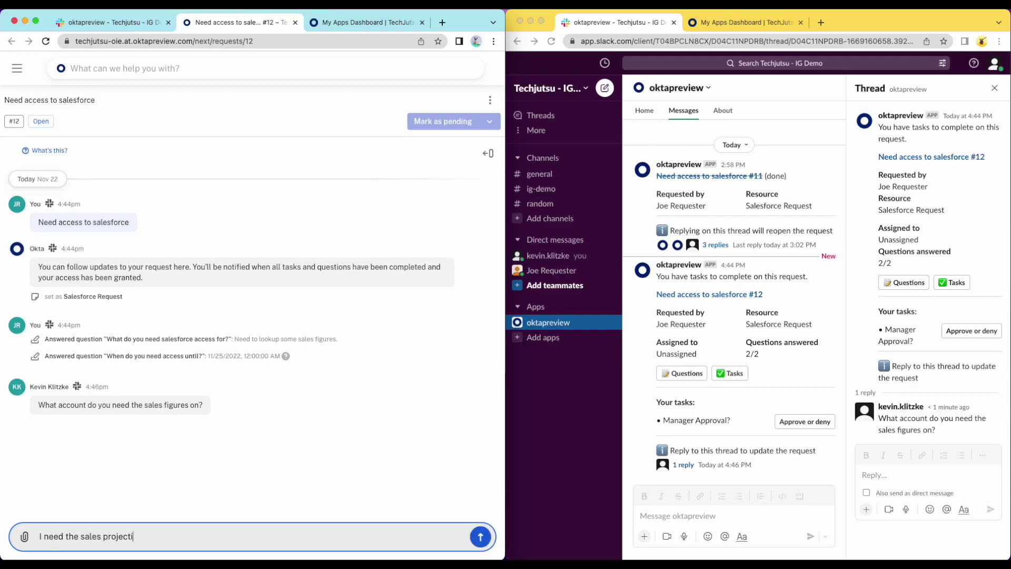
pyautogui.write('ons for Acme Inc. for the next quarter.')
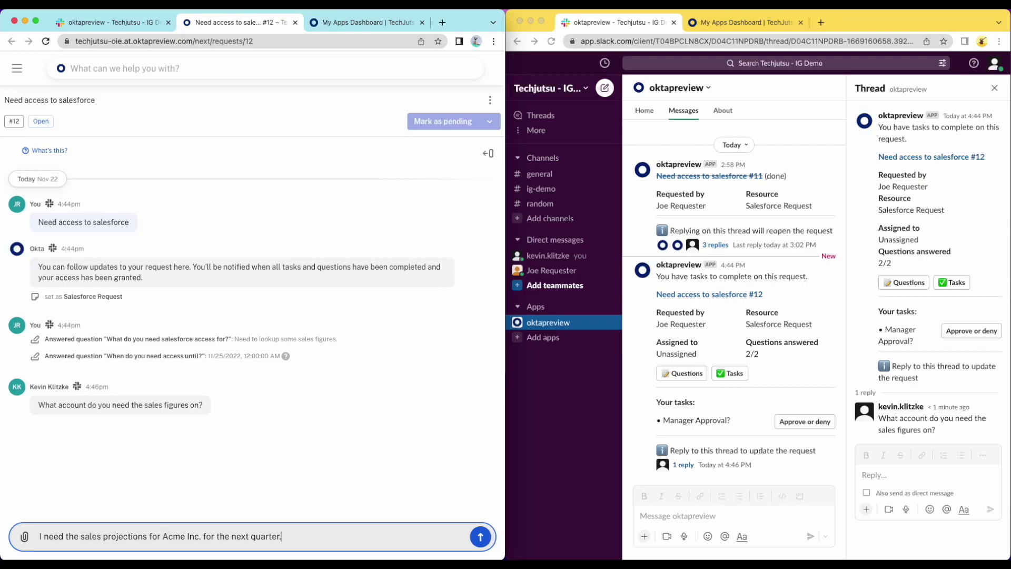
pyautogui.press('Return')
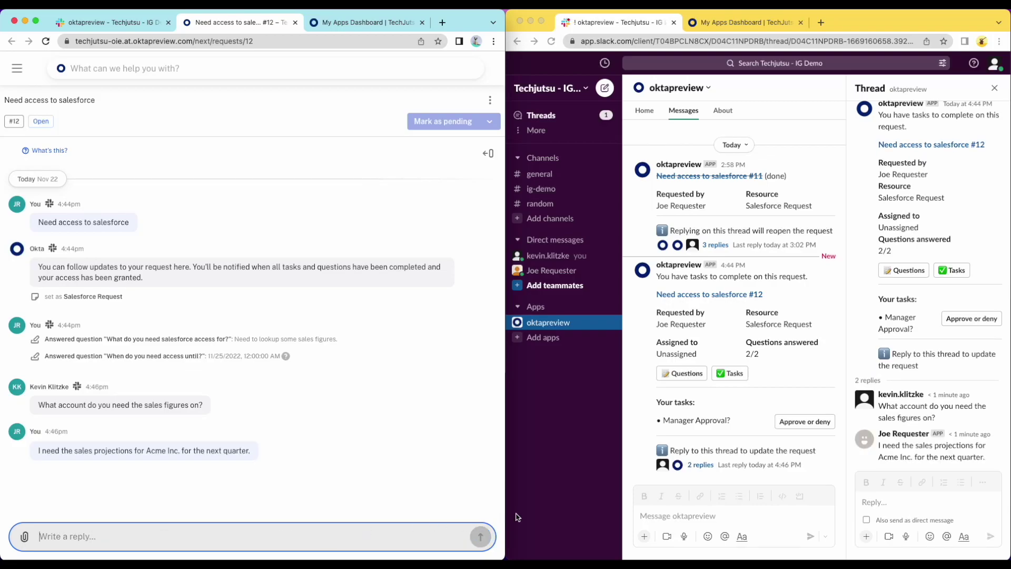
# - In the approver's Slack thread, check the requester's reply and approve the Manager Approval task of the Salesforce request
pyautogui.click(885, 450)
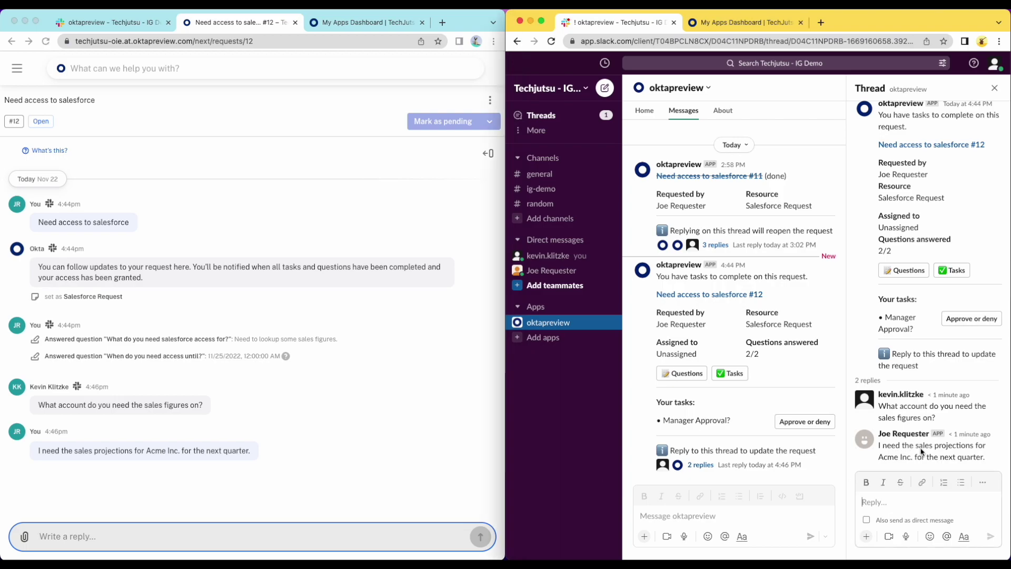
pyautogui.moveTo(983, 461); pyautogui.dragTo(883, 445)
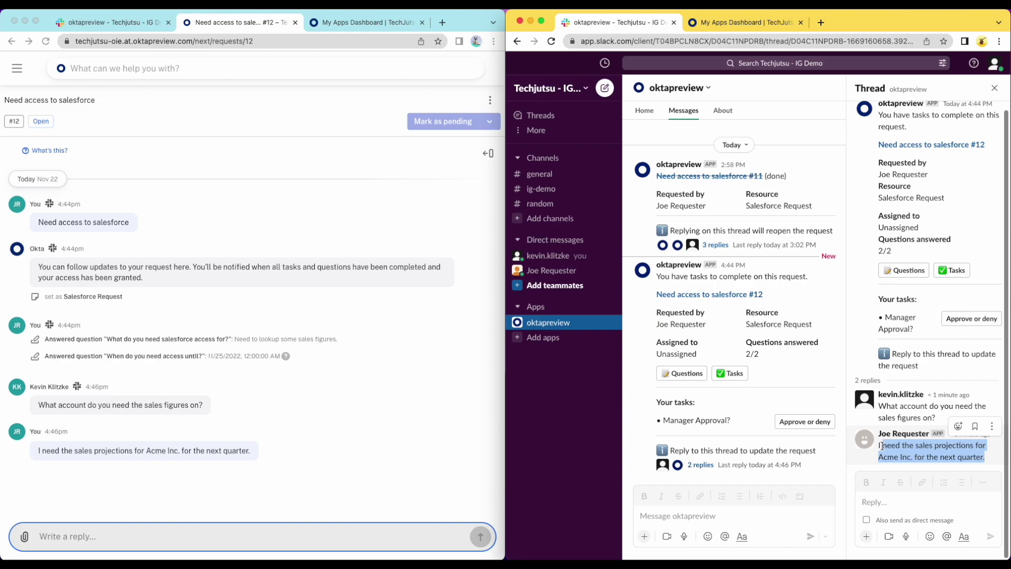
pyautogui.click(949, 273)
pyautogui.click(844, 324)
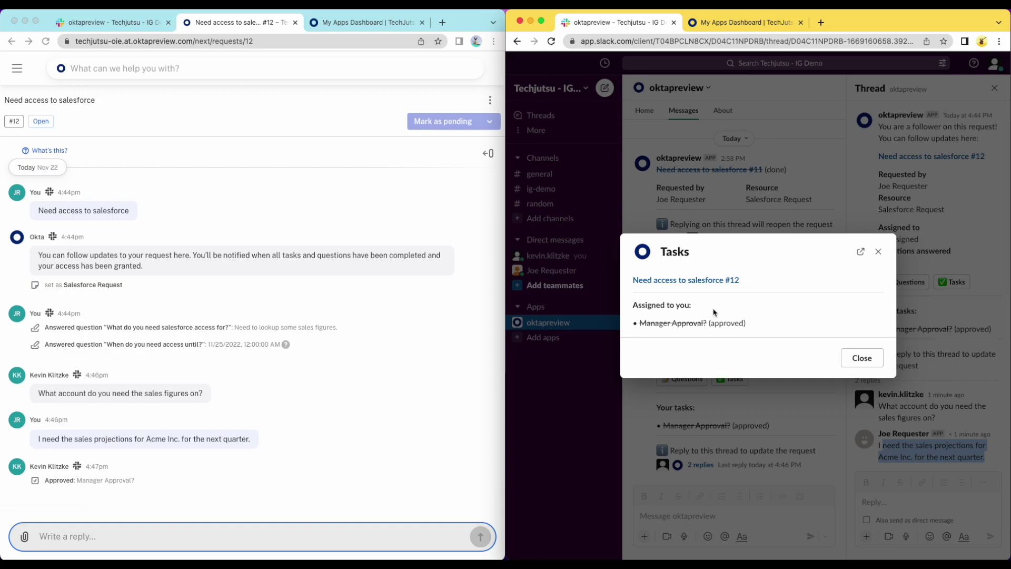
pyautogui.click(862, 358)
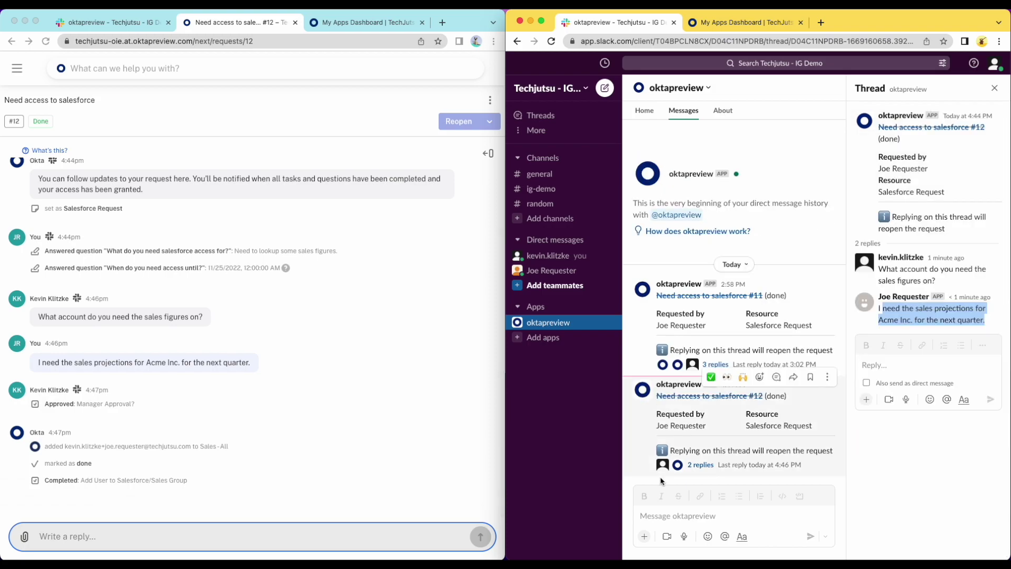
# - Check the completed request's log, reload the requester's Okta dashboard and launch the Salesforce.com app
pyautogui.click(154, 484)
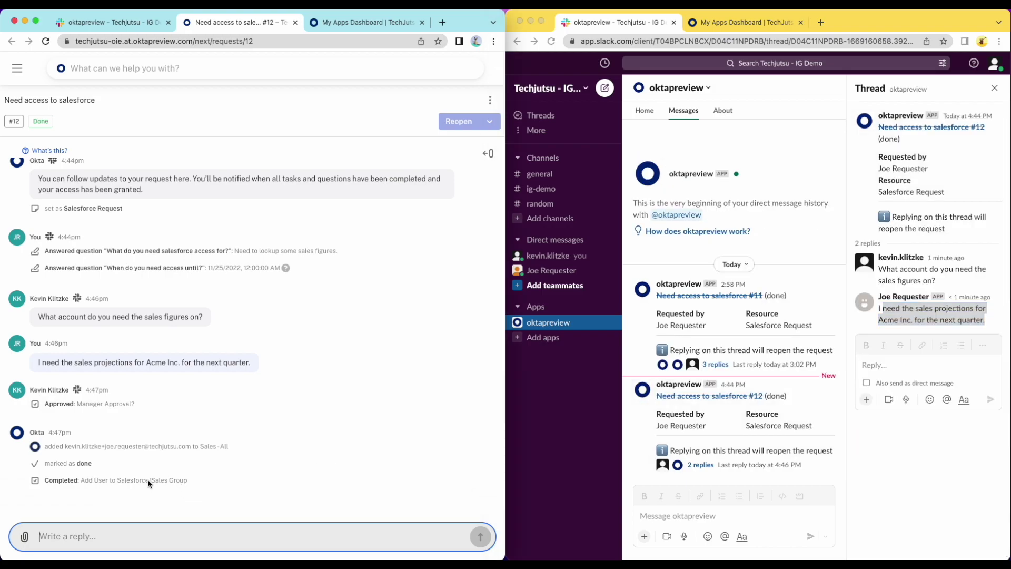
pyautogui.click(189, 482)
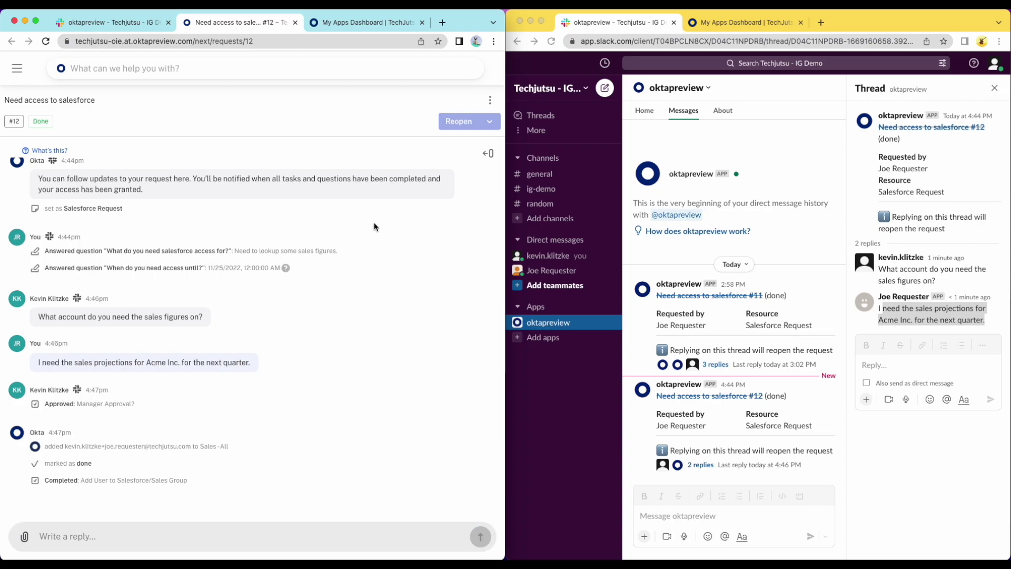
pyautogui.click(365, 22)
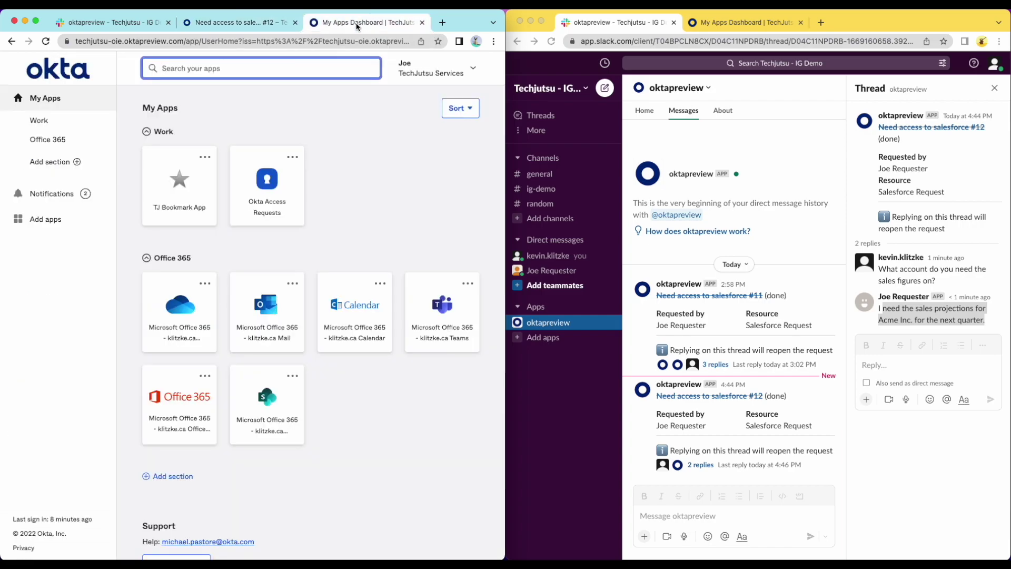
pyautogui.click(46, 42)
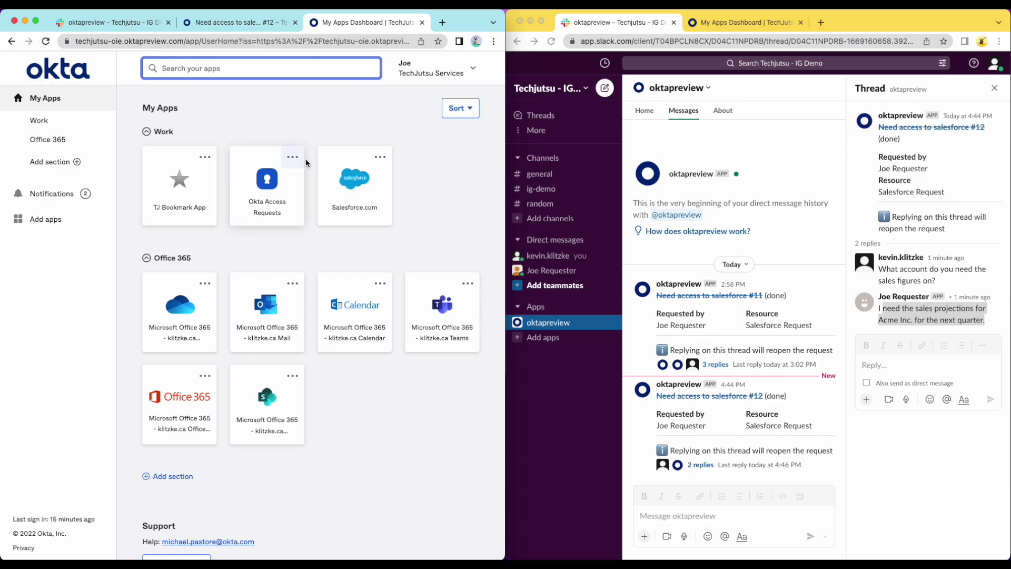
pyautogui.click(354, 188)
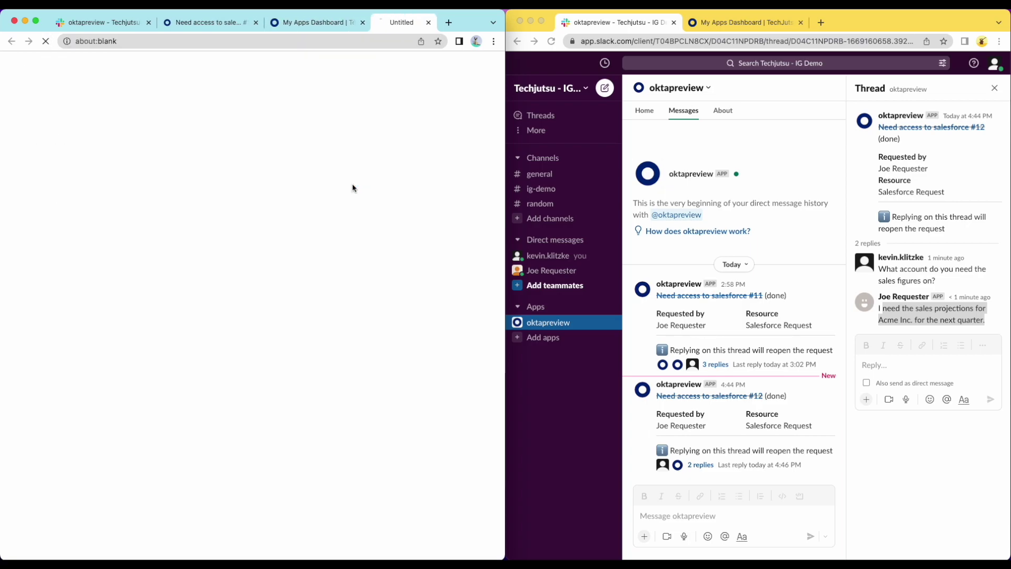